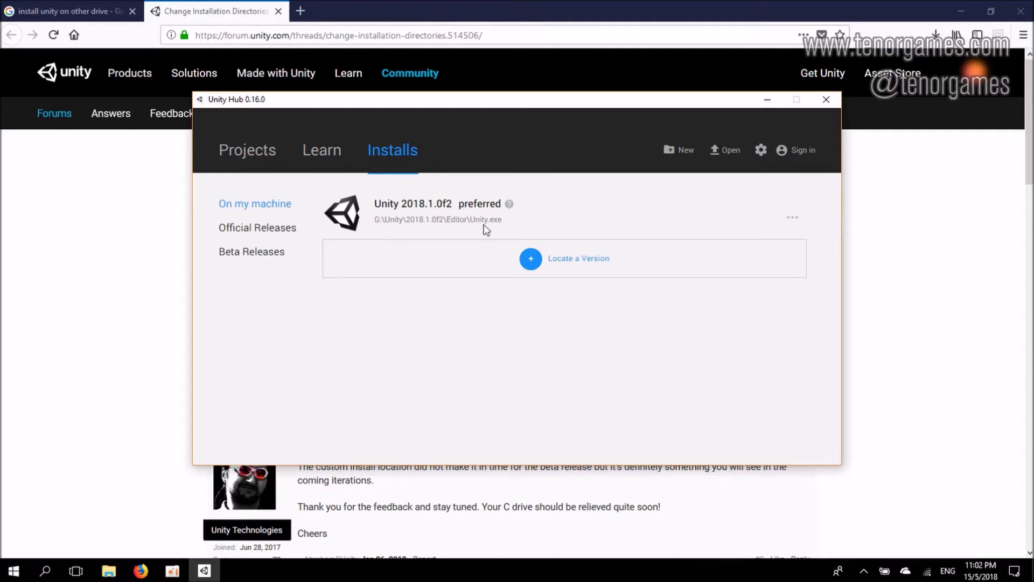
# After checking Unity 2018.1.0f2 under G:\Unity, bring the 'Change Installation Directories' forum thread back to the front.
pyautogui.click(869, 215)
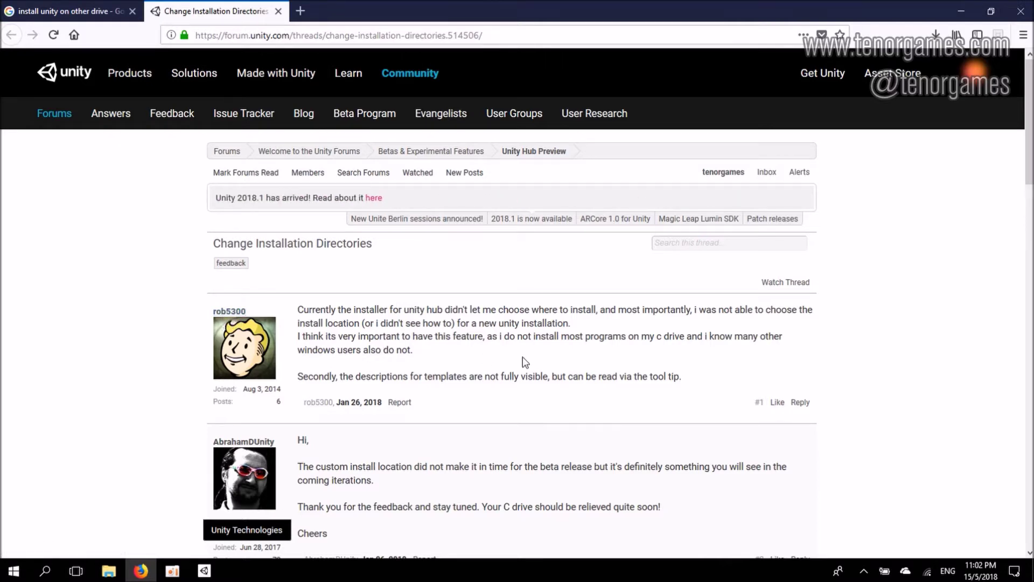
# Read posts #1, #2 and #5, highlighting 'programs', the staff beta reply, and the 5 GB C-drive complaint.
pyautogui.doubleClick(598, 337)
pyautogui.click(688, 350)
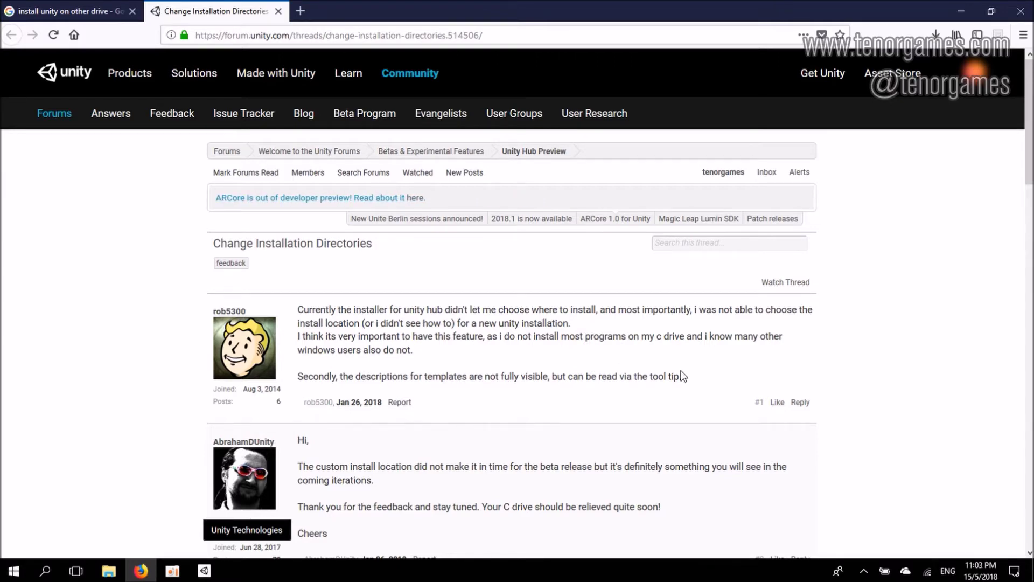
pyautogui.scroll(-3, 683, 375)
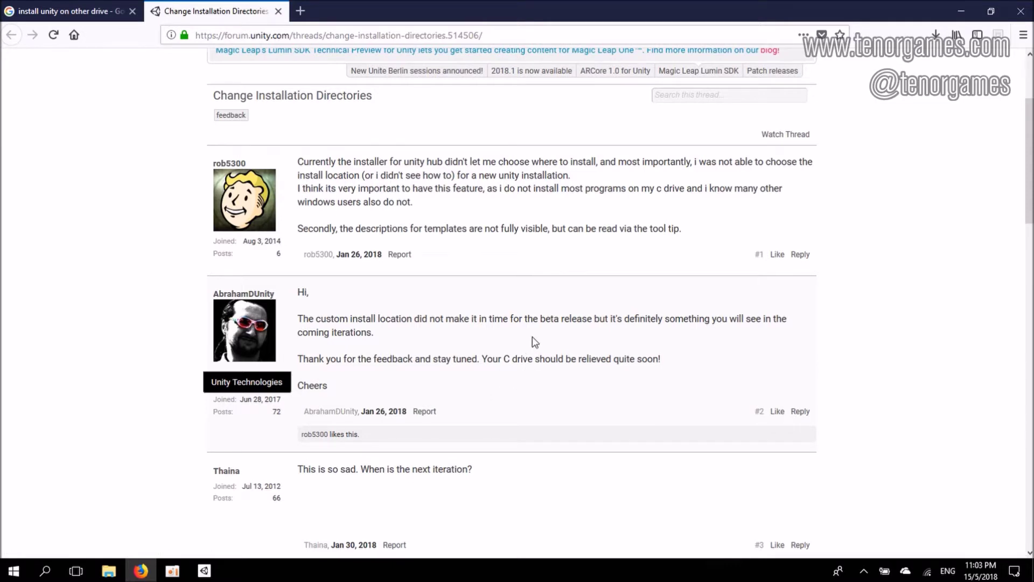
pyautogui.tripleClick(544, 320)
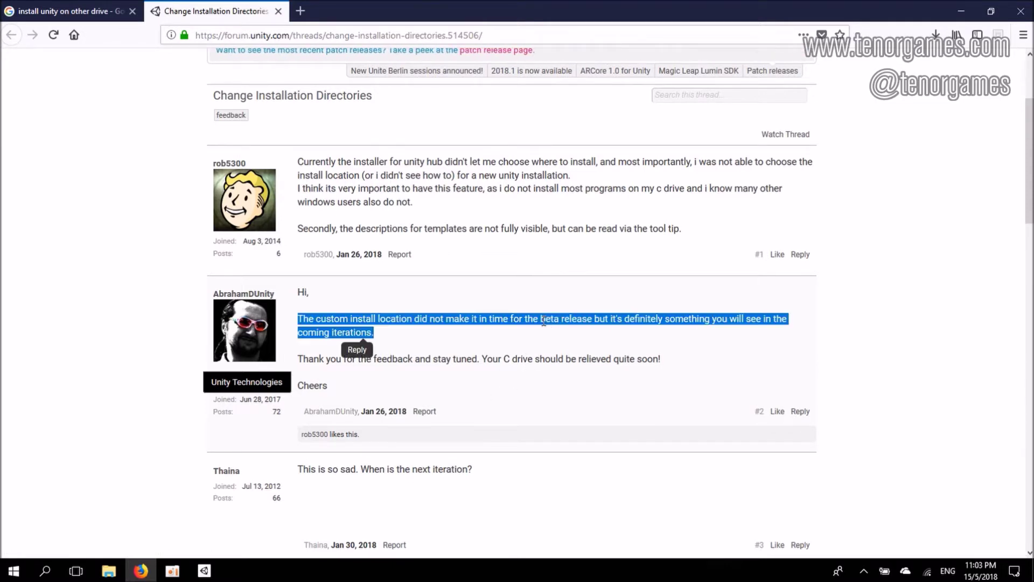
pyautogui.click(556, 320)
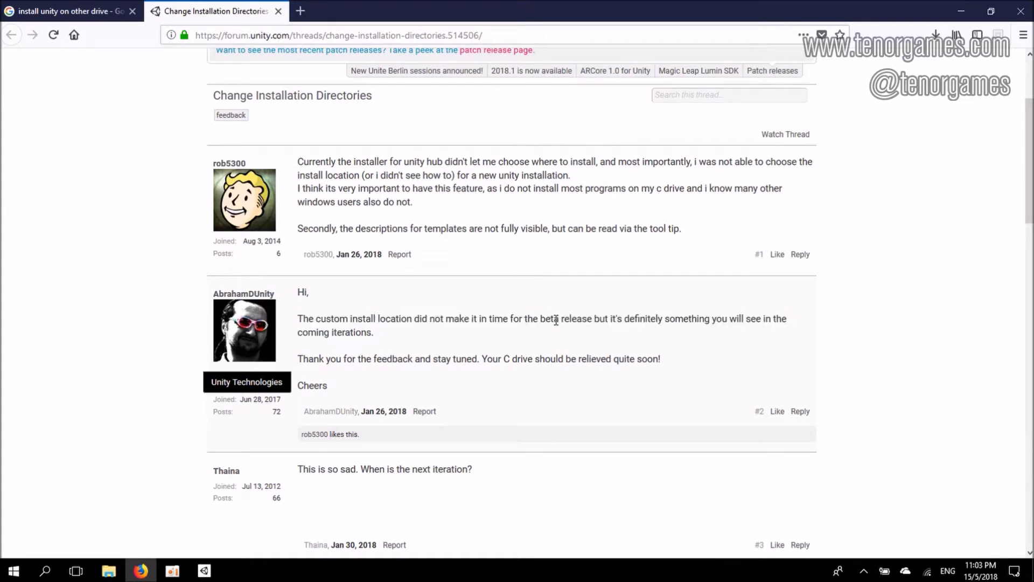
pyautogui.doubleClick(556, 319)
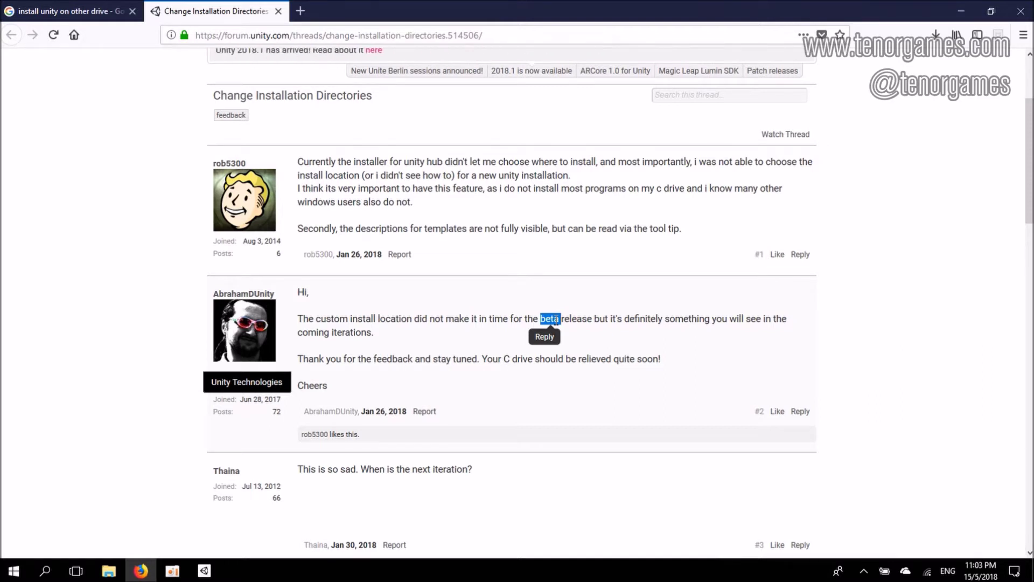
pyautogui.click(558, 387)
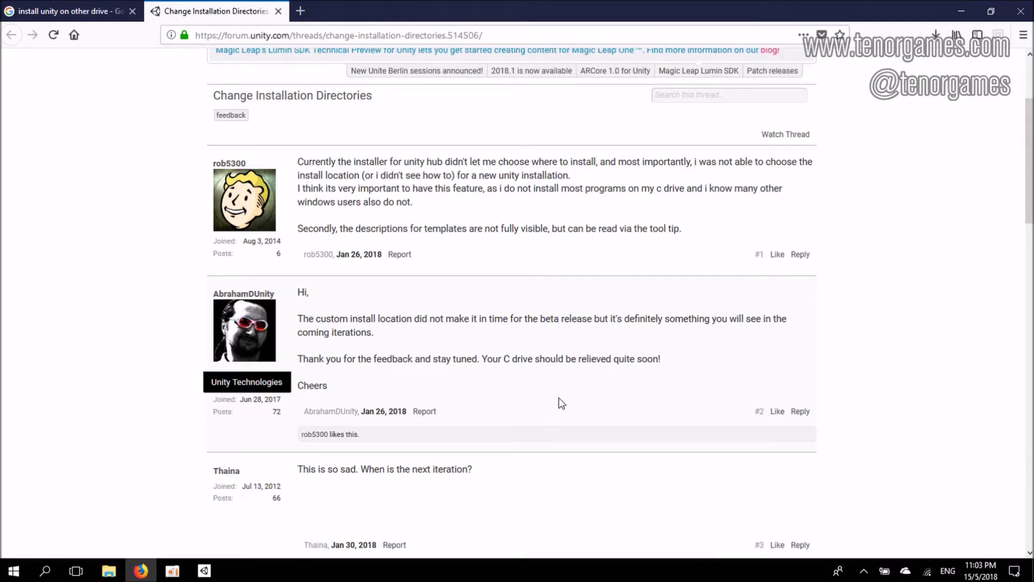
pyautogui.scroll(-6, 561, 403)
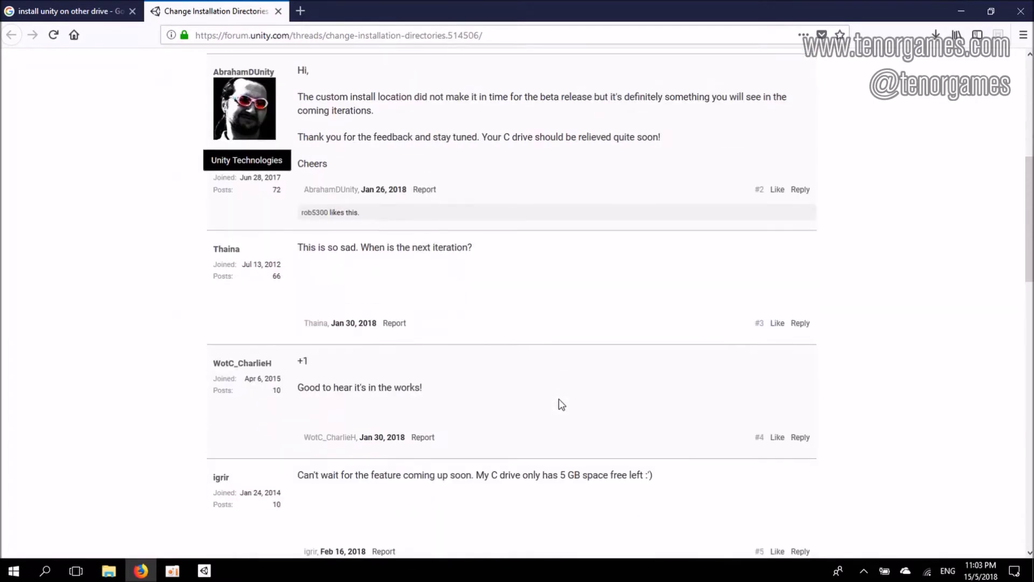
pyautogui.moveTo(477, 401); pyautogui.dragTo(644, 401)
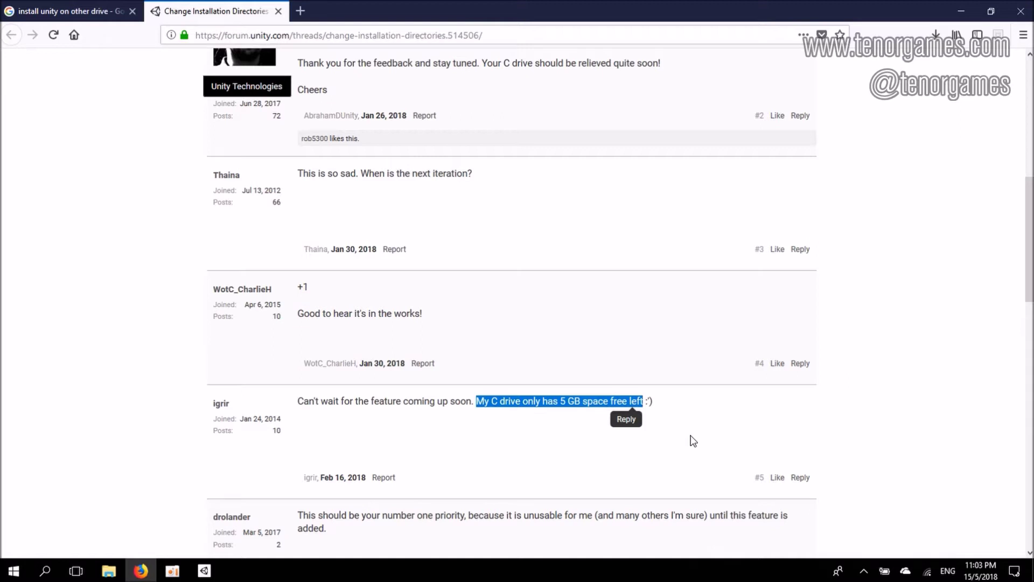
pyautogui.click(693, 440)
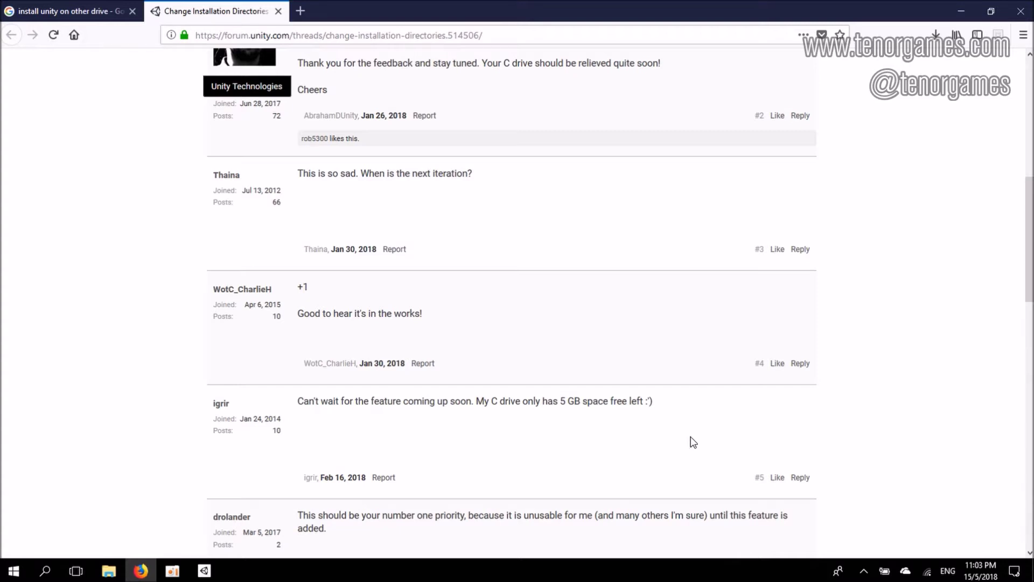
# Highlight M_R's post #7 line about symlinking the install folder, then return to Unity Hub.
pyautogui.scroll(-4, 693, 441)
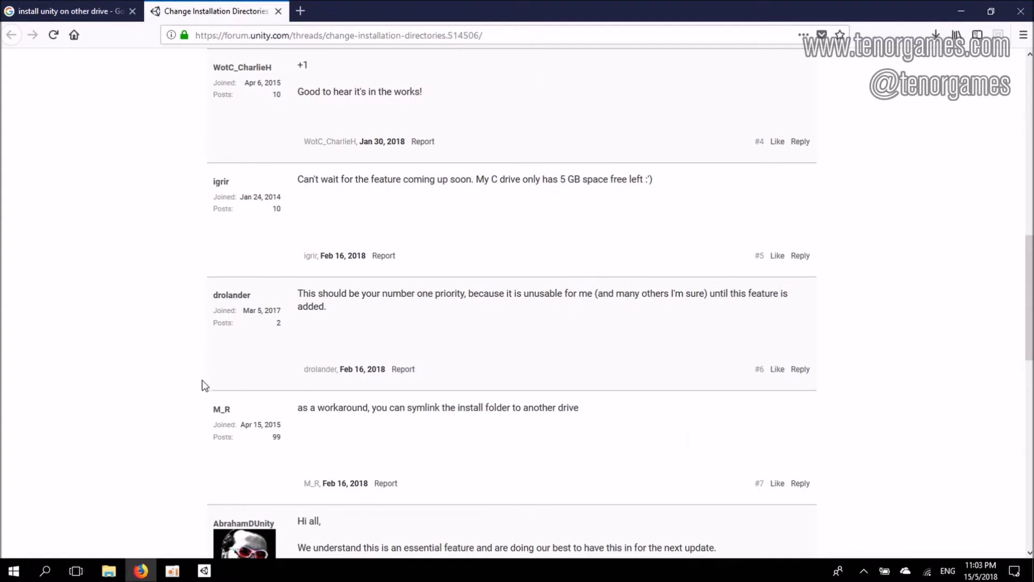
pyautogui.scroll(-1, 254, 368)
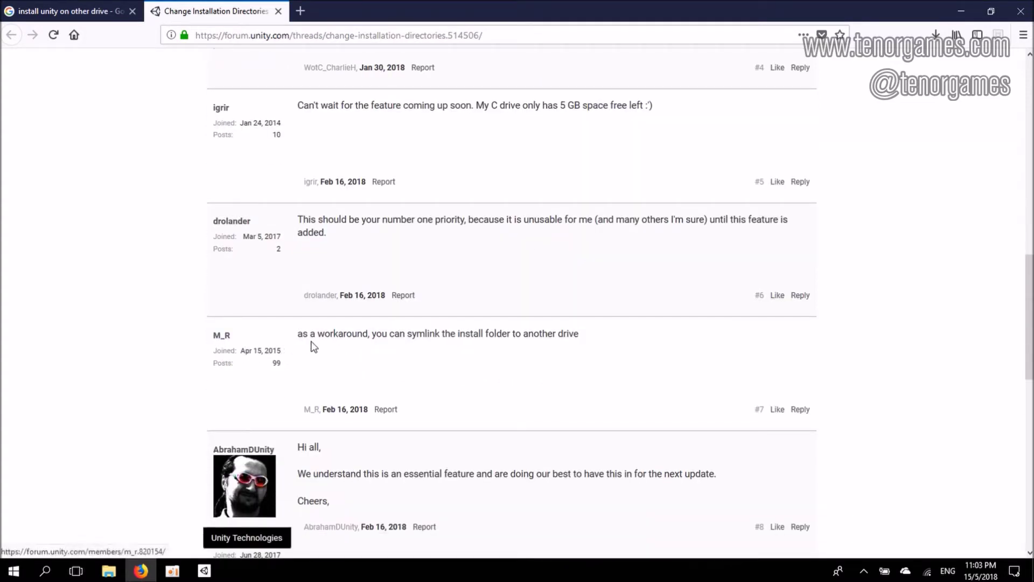
pyautogui.moveTo(299, 335); pyautogui.dragTo(584, 339)
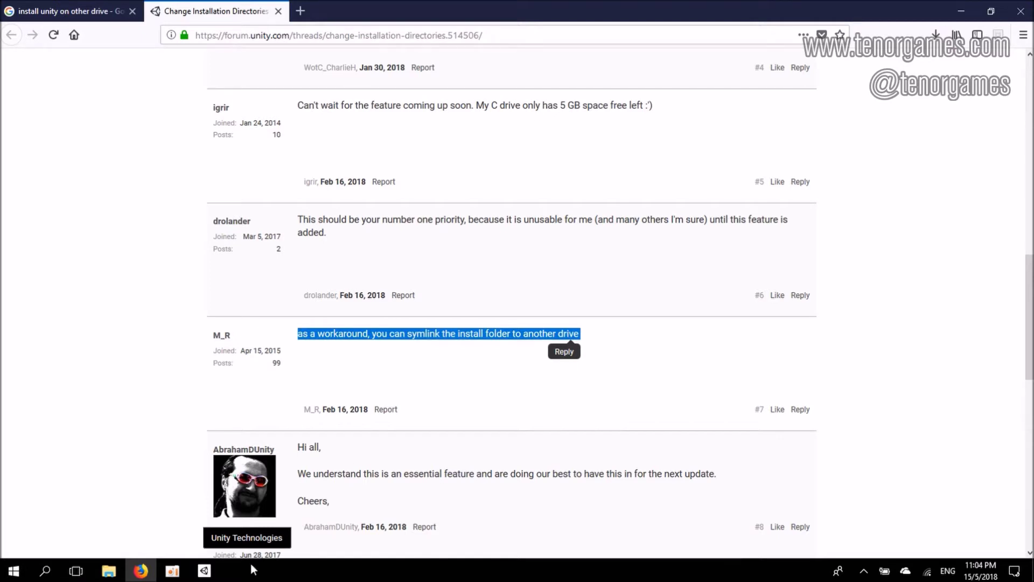
pyautogui.click(204, 570)
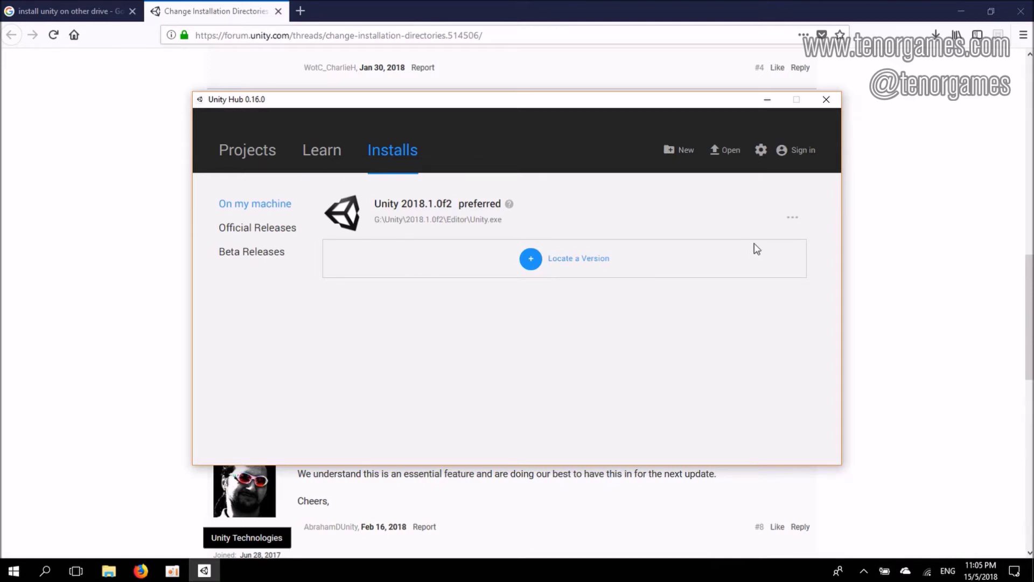
# Close the Unity Hub window and choose Quit Unity Hub from its system-tray icon.
pyautogui.click(826, 100)
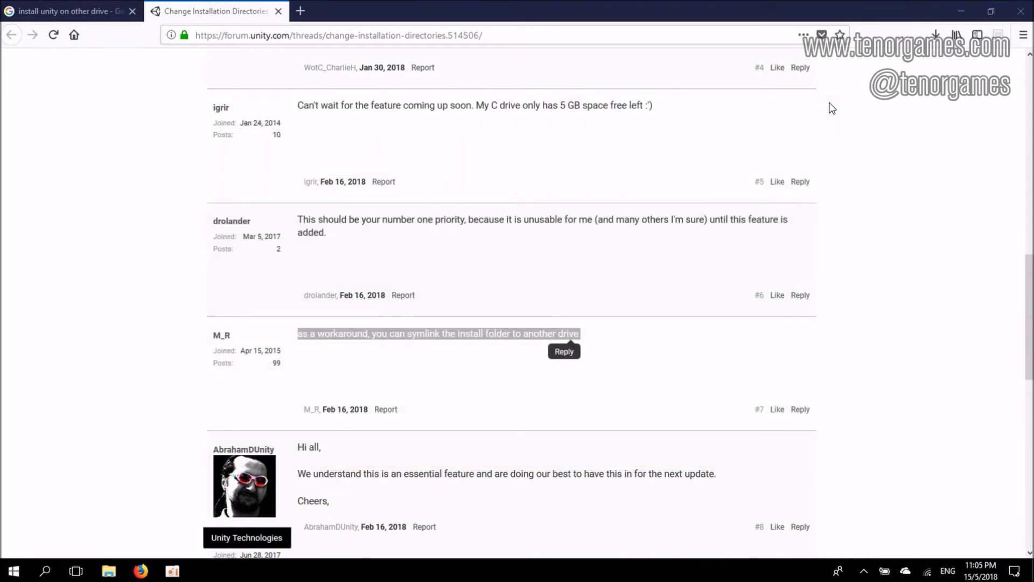
pyautogui.click(863, 571)
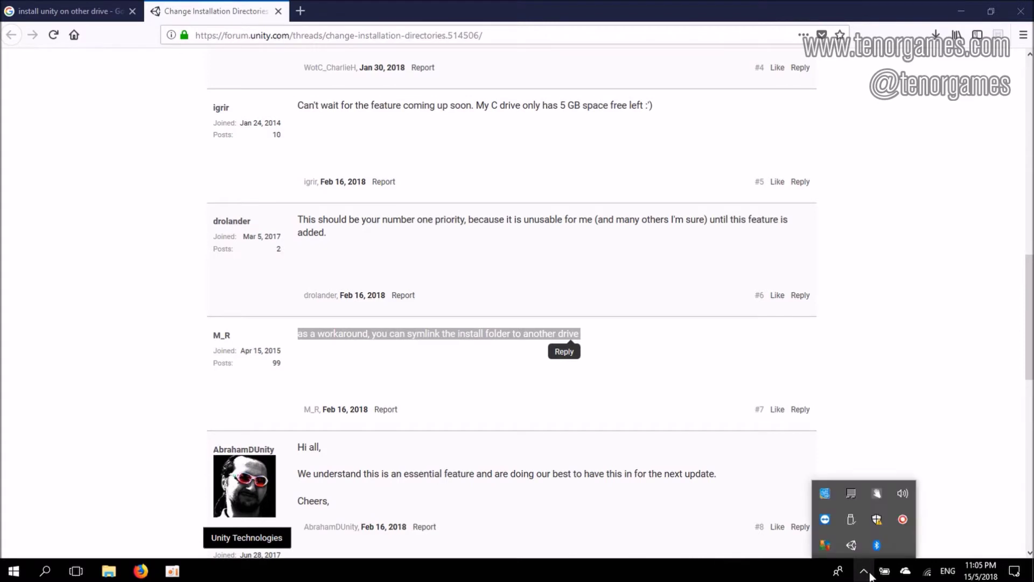
pyautogui.rightClick(852, 548)
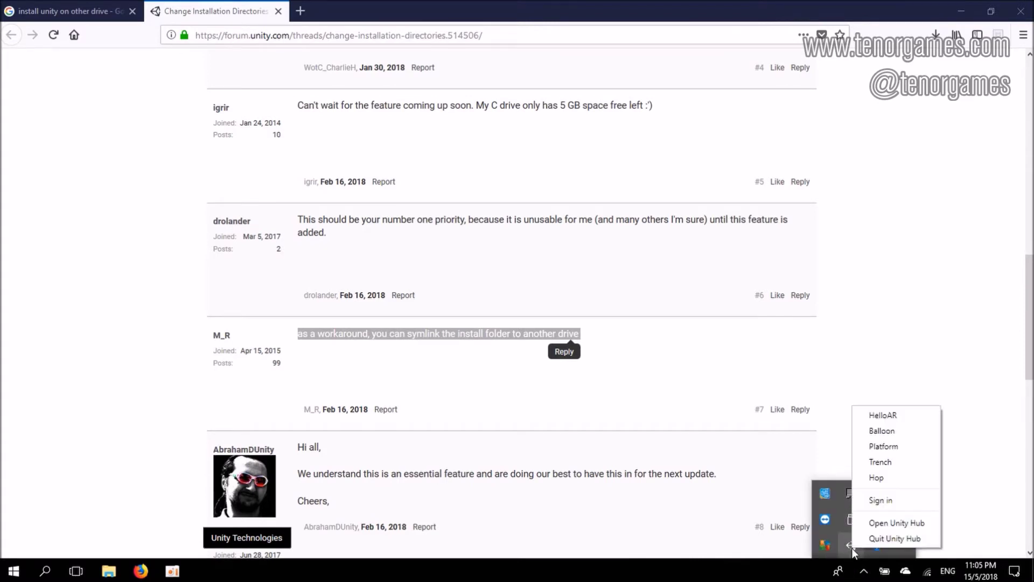
pyautogui.click(898, 539)
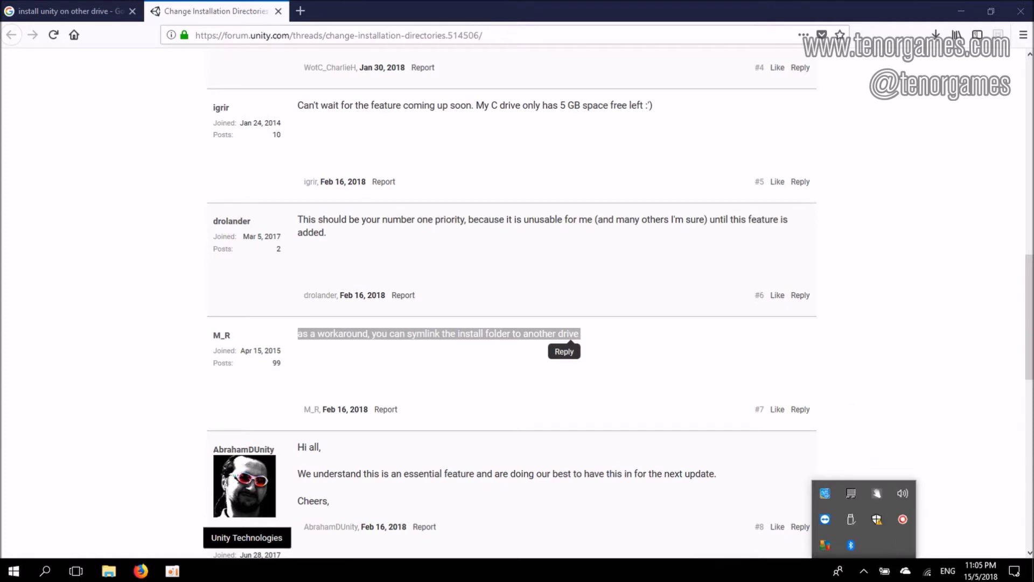
pyautogui.click(110, 571)
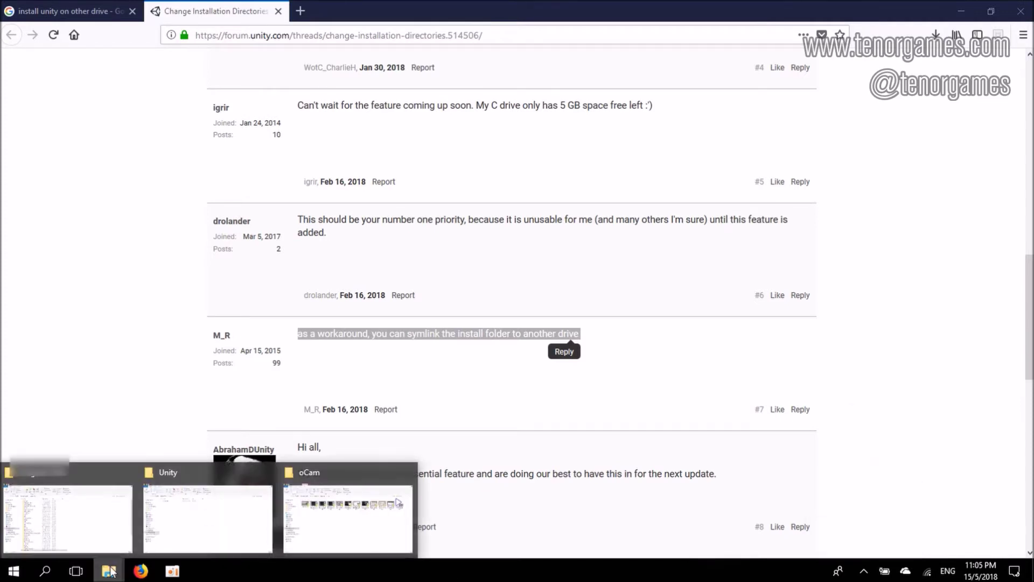
# Look inside the Unity Hub folder in C:\Program Files, then cut the folder for moving.
pyautogui.click(88, 538)
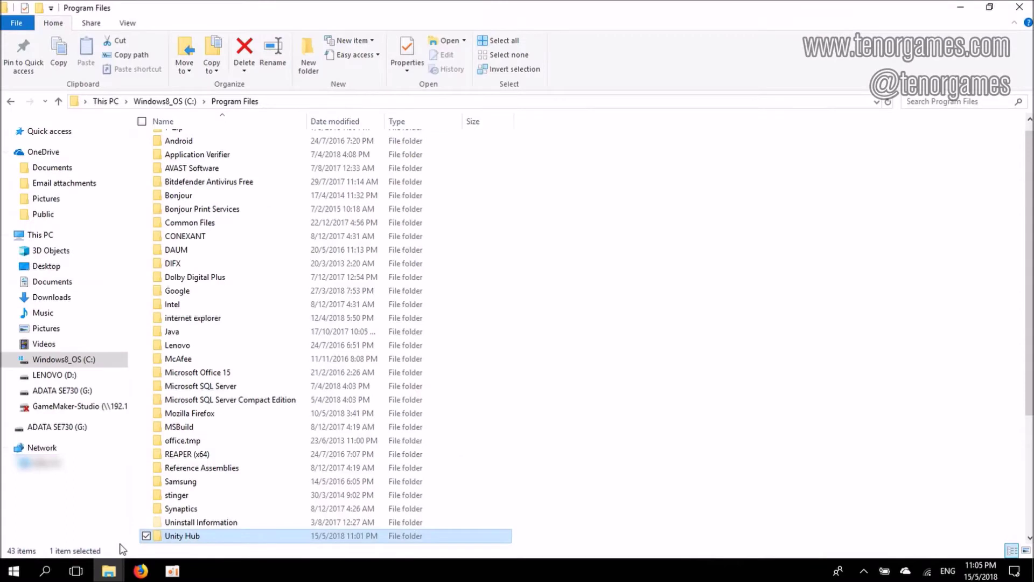
pyautogui.click(318, 105)
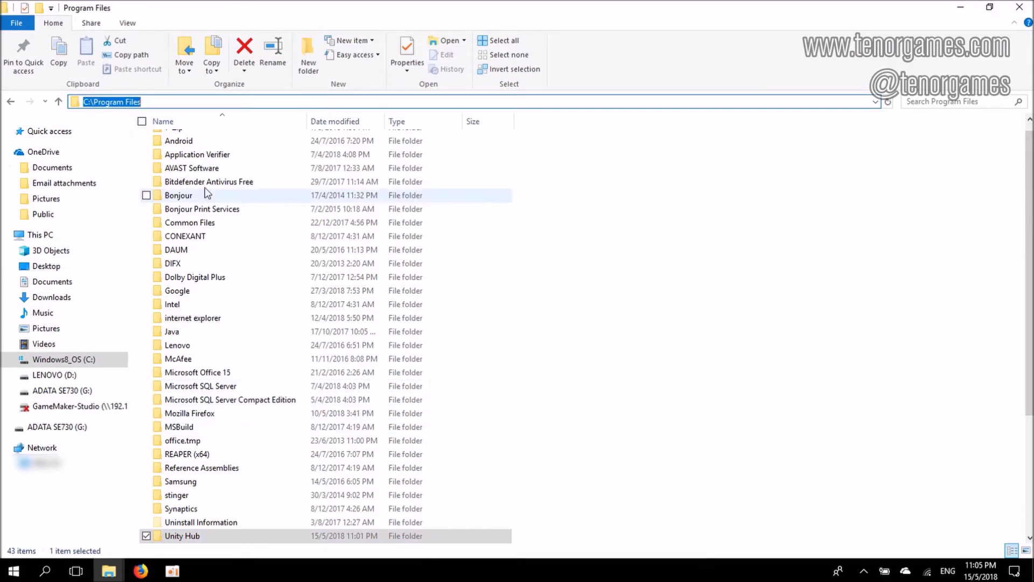
pyautogui.scroll(-2, 211, 453)
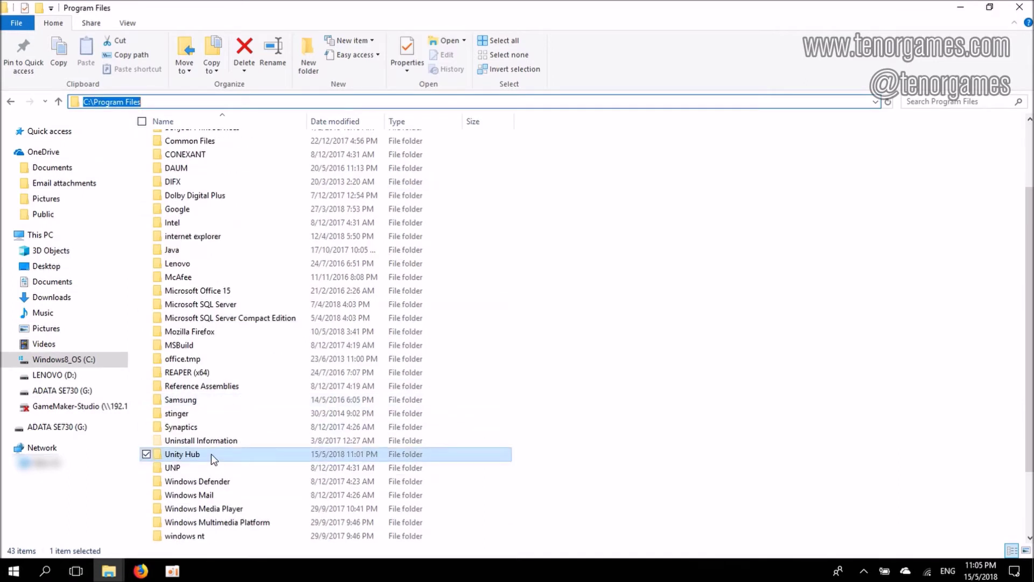
pyautogui.doubleClick(212, 453)
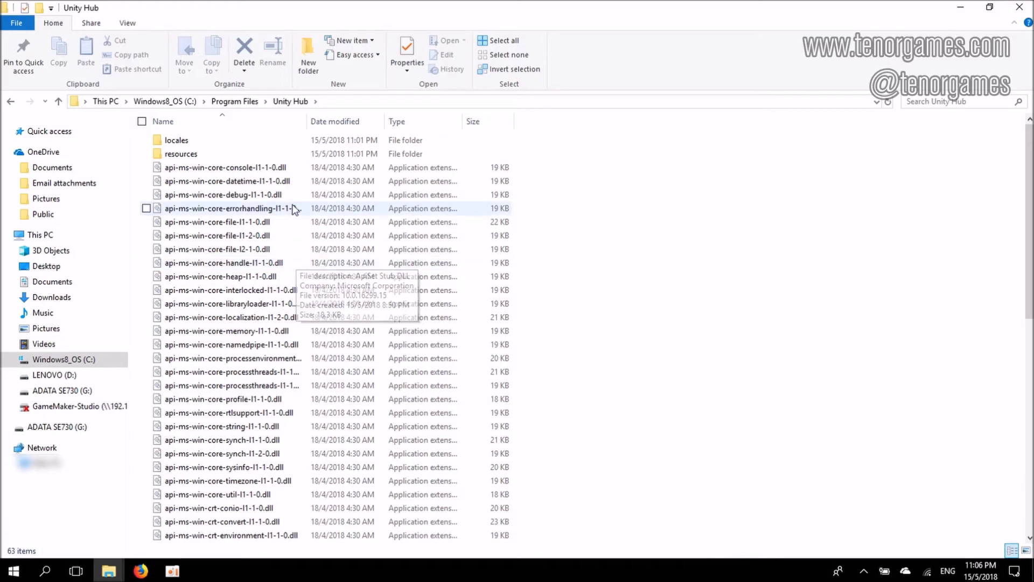
pyautogui.click(250, 103)
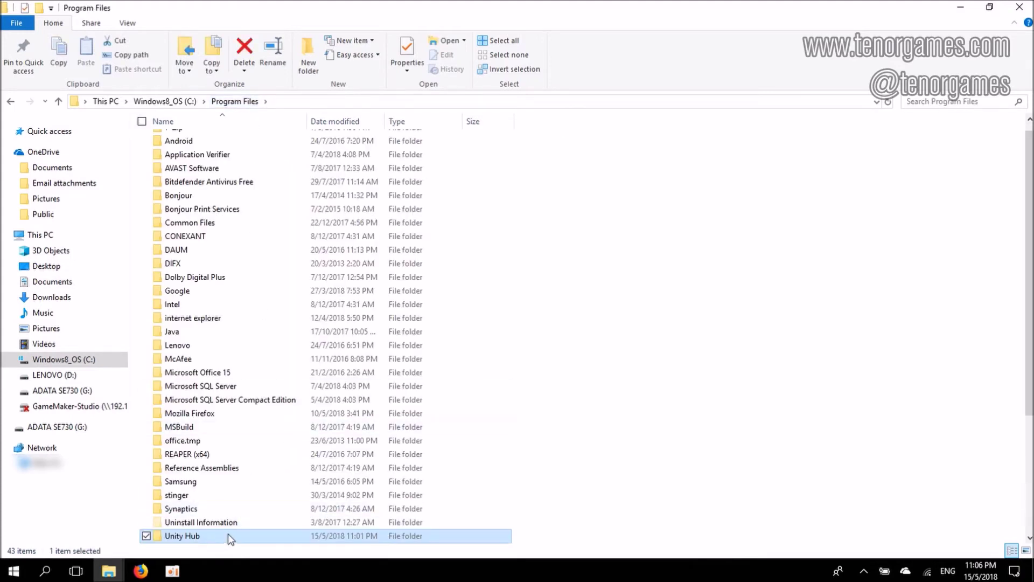
pyautogui.rightClick(228, 534)
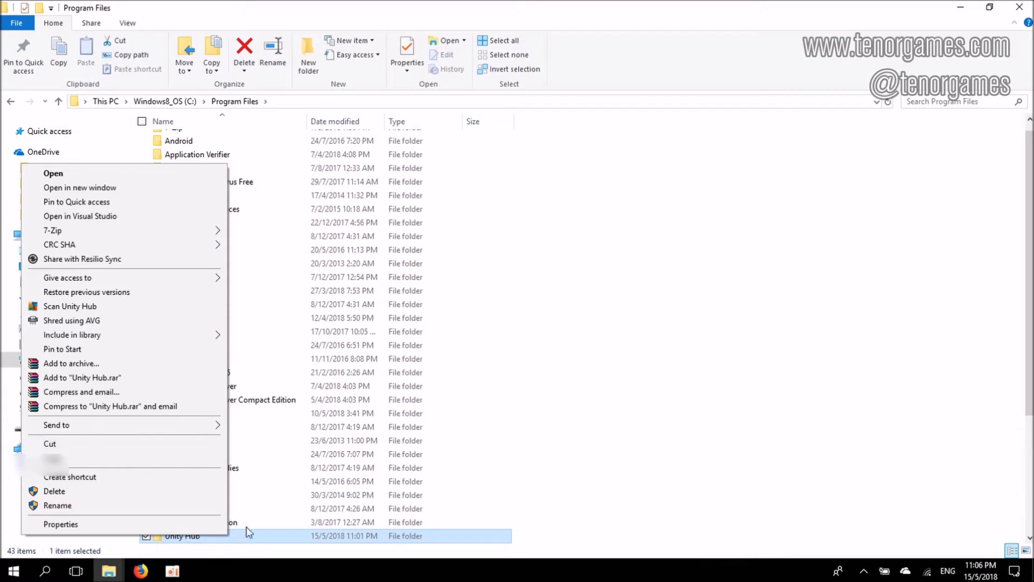
pyautogui.click(140, 445)
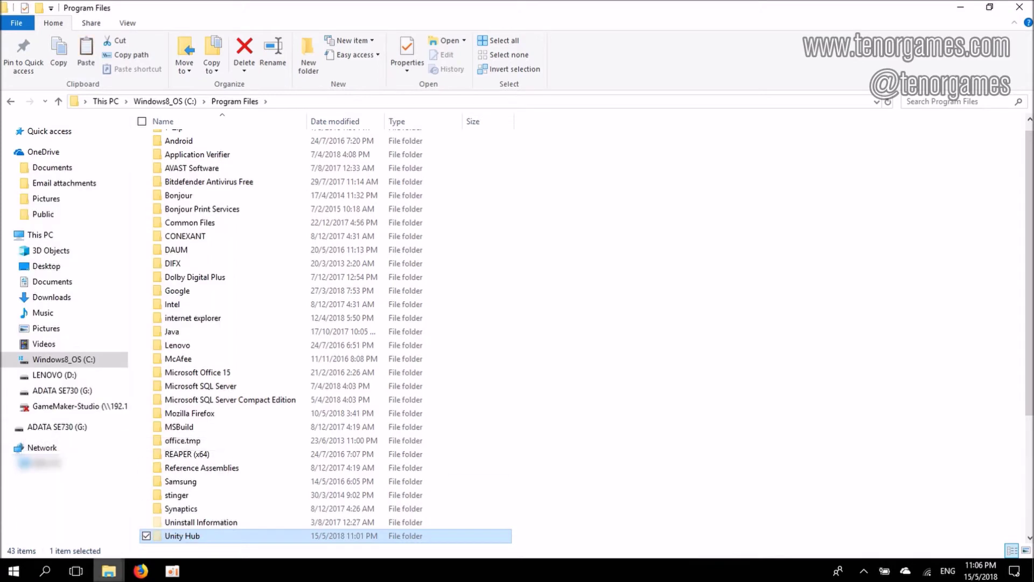
# Paste the Unity Hub folder into G:\Unity beside 2018.1.0f2, approving the Folder Access Denied prompt.
pyautogui.moveTo(110, 570)
pyautogui.click(165, 547)
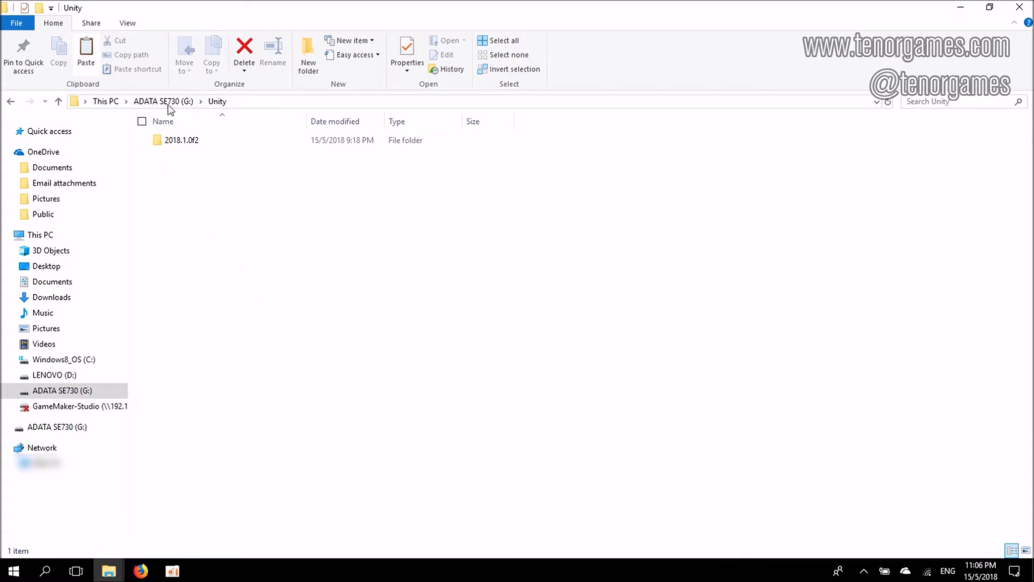
pyautogui.click(242, 102)
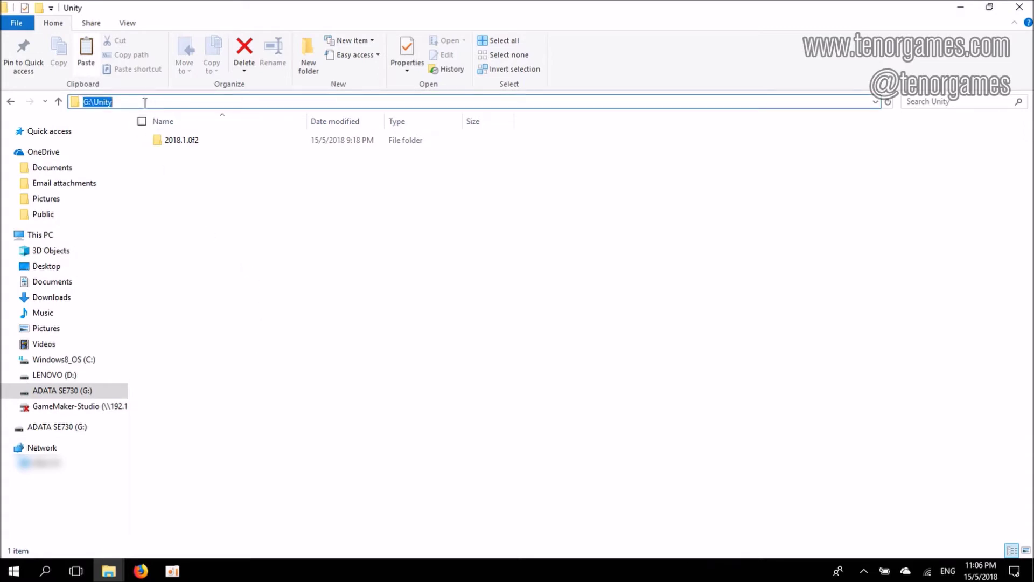
pyautogui.rightClick(328, 246)
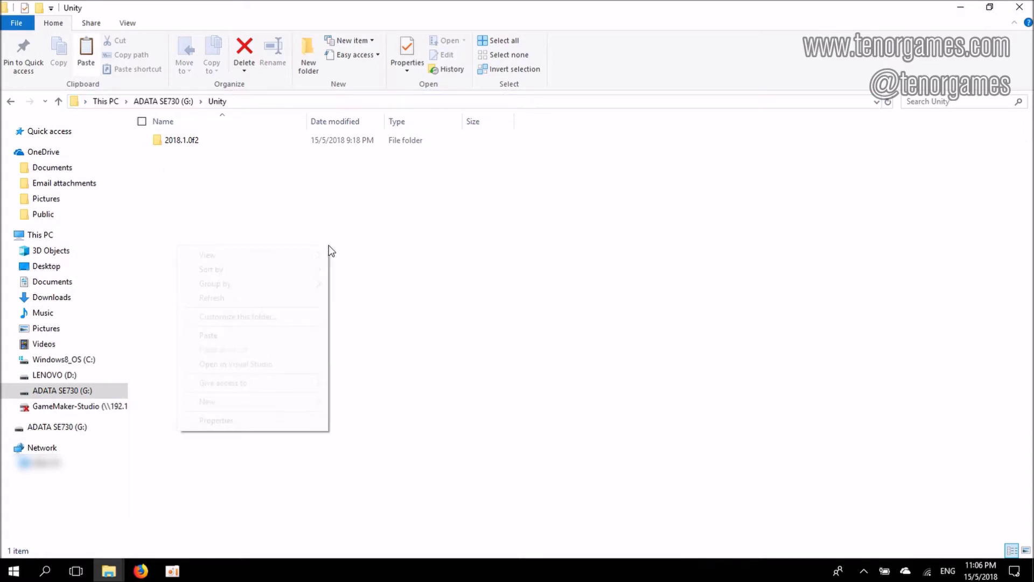
pyautogui.click(315, 340)
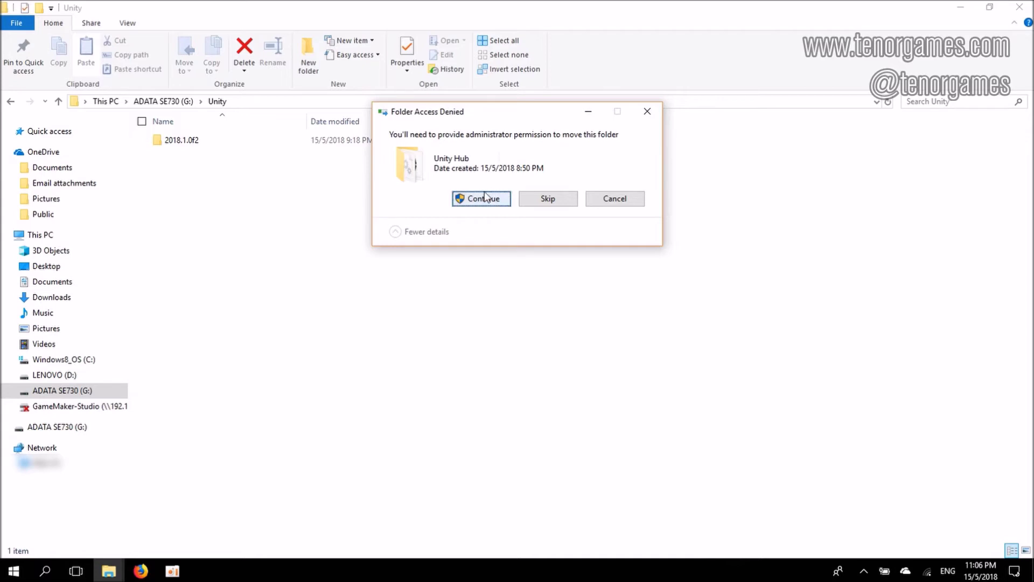
pyautogui.click(483, 200)
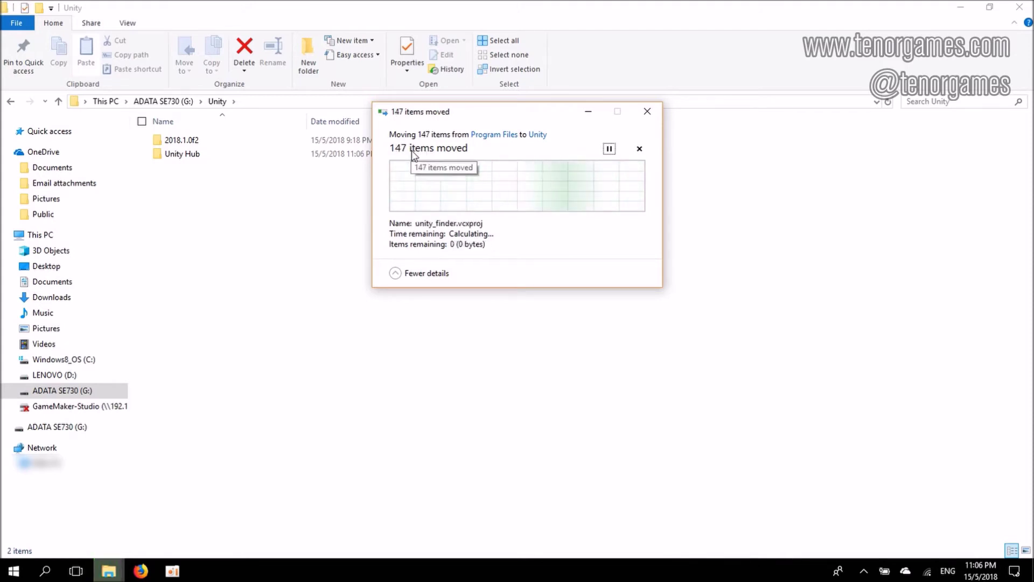
pyautogui.click(437, 277)
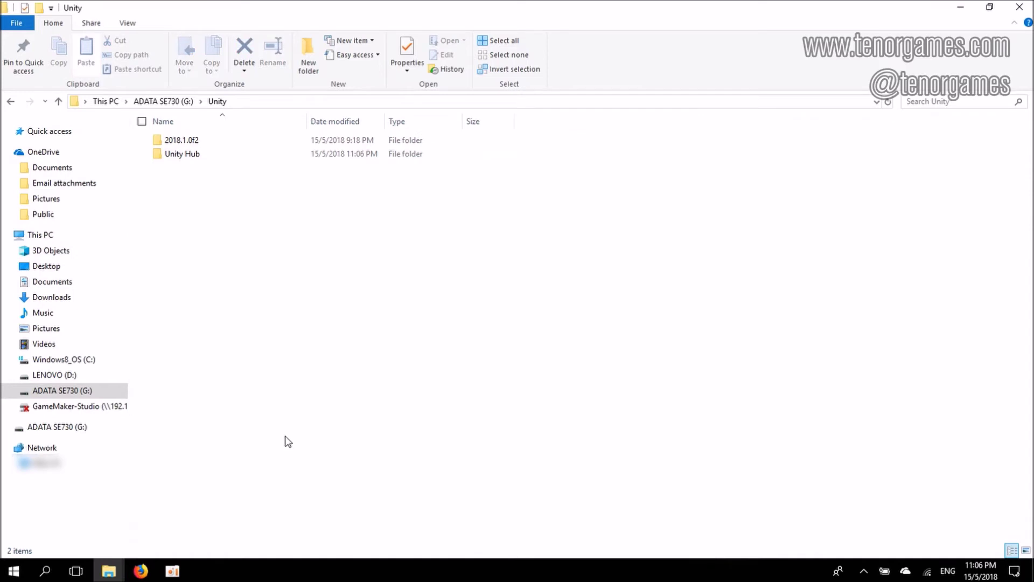
pyautogui.moveTo(108, 578)
pyautogui.click(109, 532)
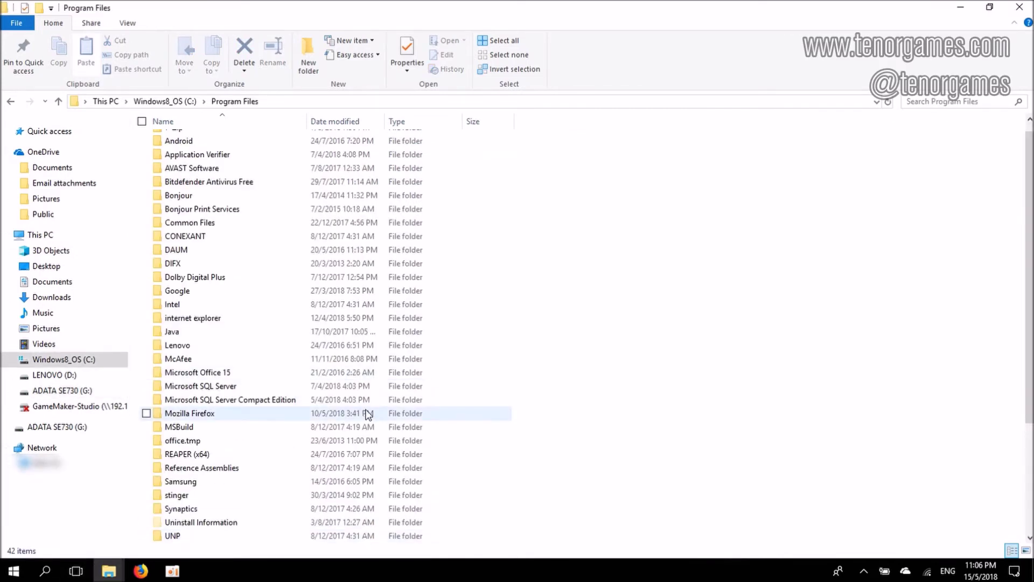
# Verify C:\Program Files now holds 42 items without Unity Hub, comparing against the G:\Unity window.
pyautogui.click(308, 102)
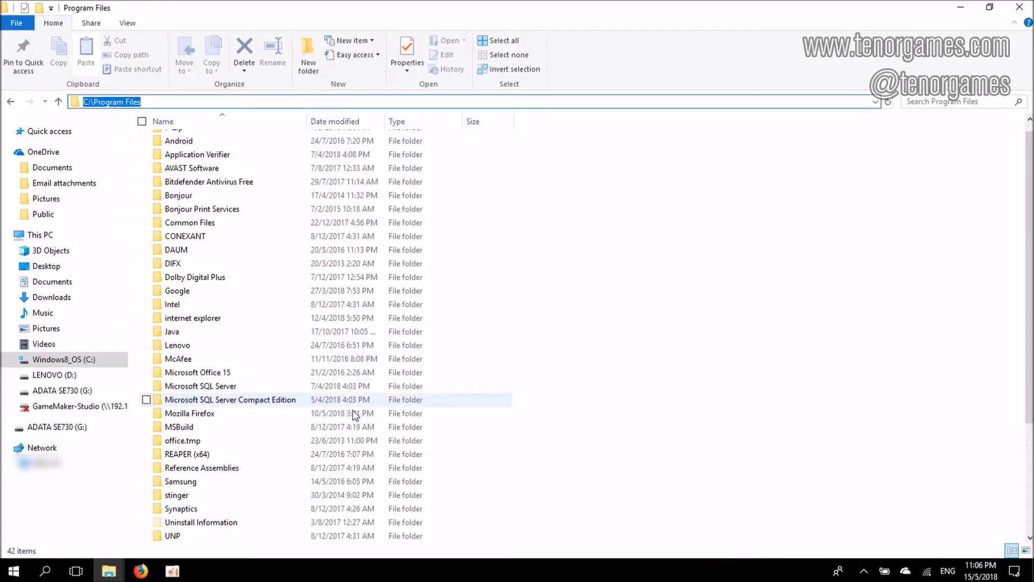
pyautogui.scroll(-2, 291, 502)
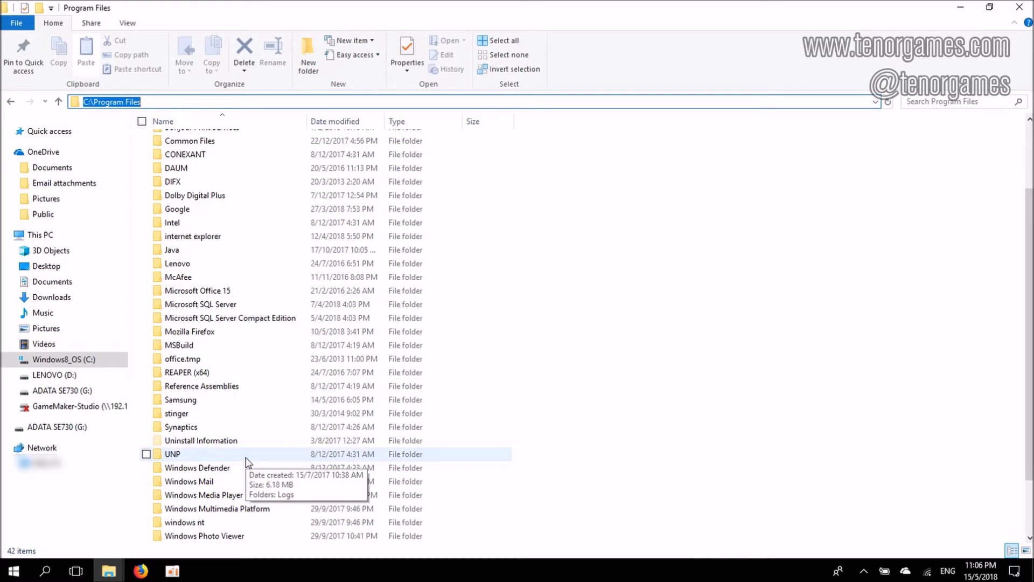
pyautogui.moveTo(109, 569)
pyautogui.click(216, 506)
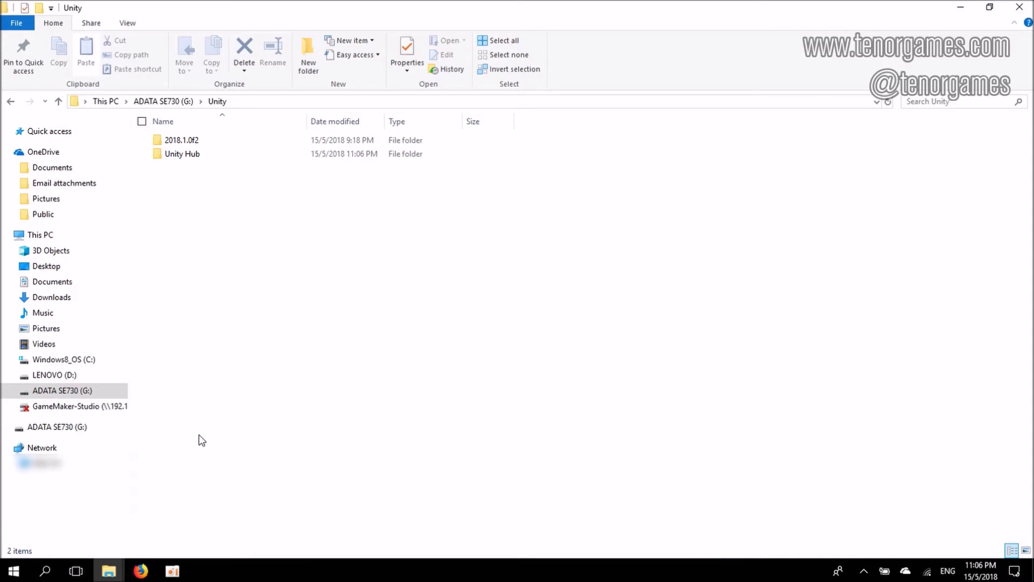
pyautogui.moveTo(108, 570)
pyautogui.click(113, 548)
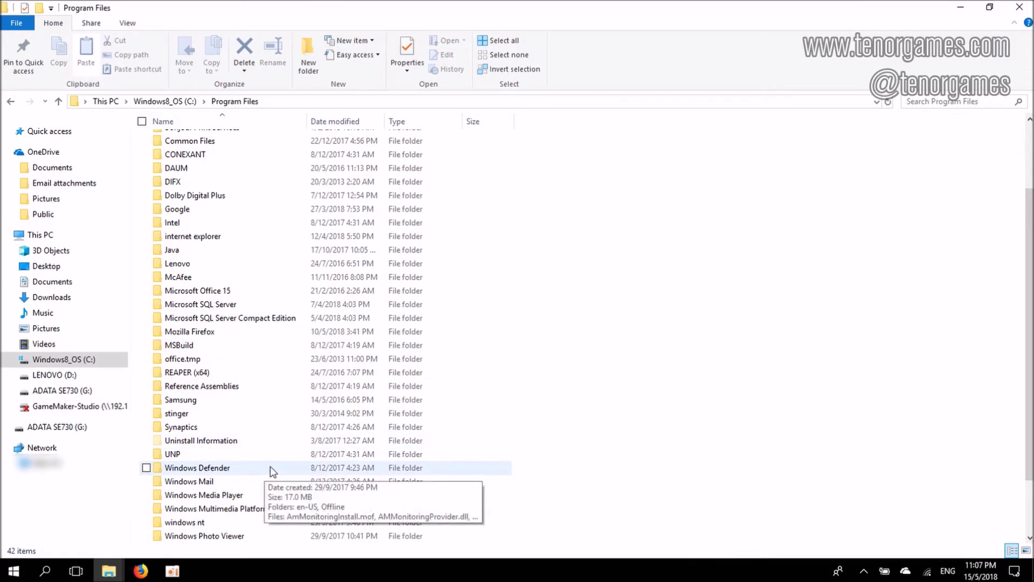
pyautogui.click(140, 570)
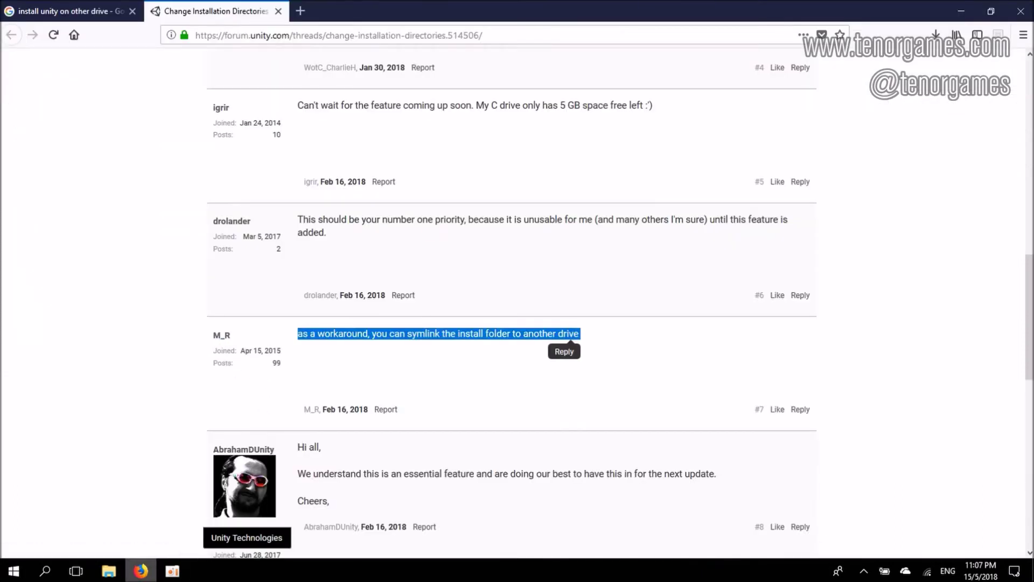
pyautogui.click(108, 571)
pyautogui.click(100, 543)
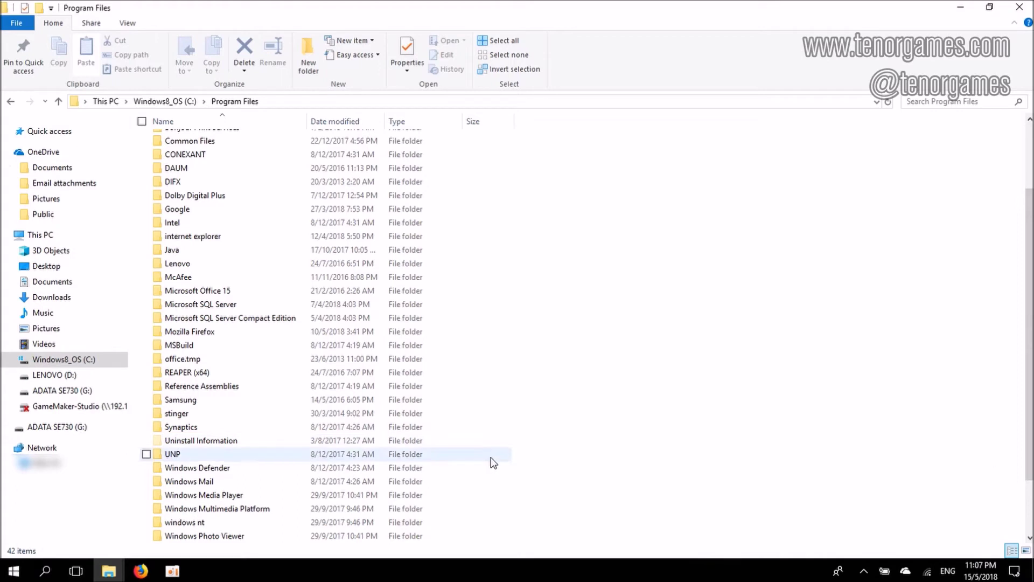
pyautogui.click(14, 571)
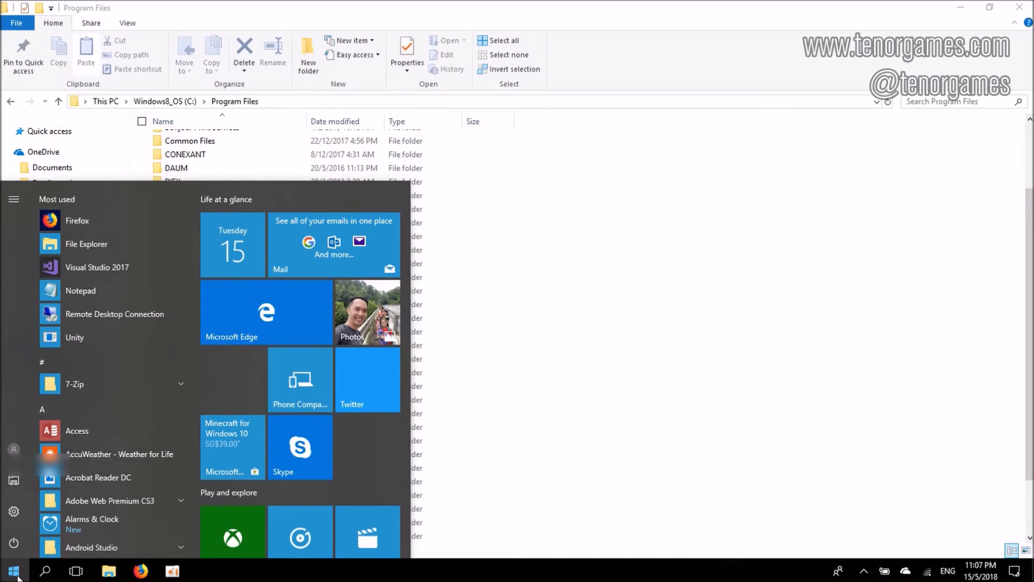
# Search for cmd and run Command Prompt as administrator.
pyautogui.write('cmd')
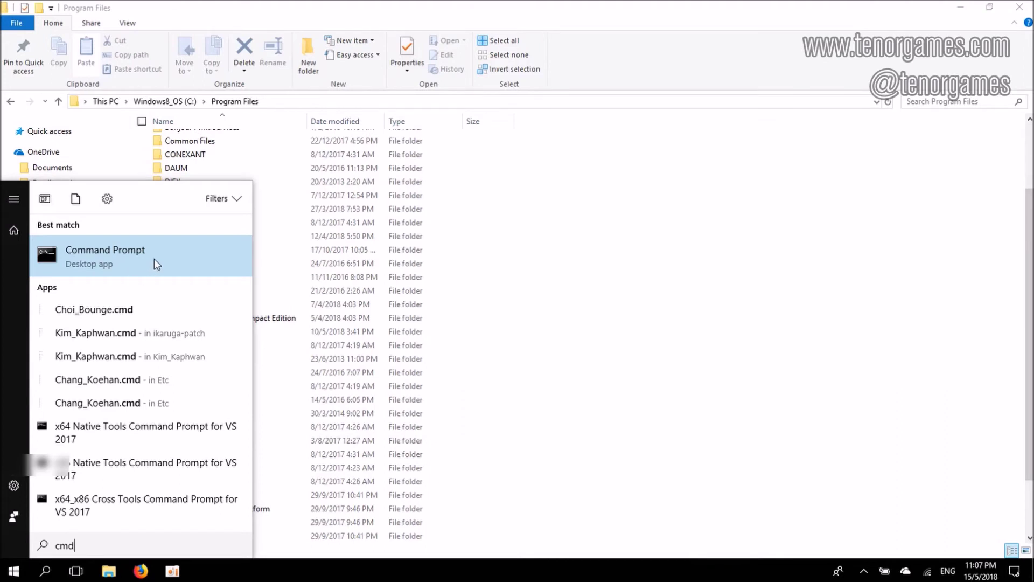
pyautogui.rightClick(154, 259)
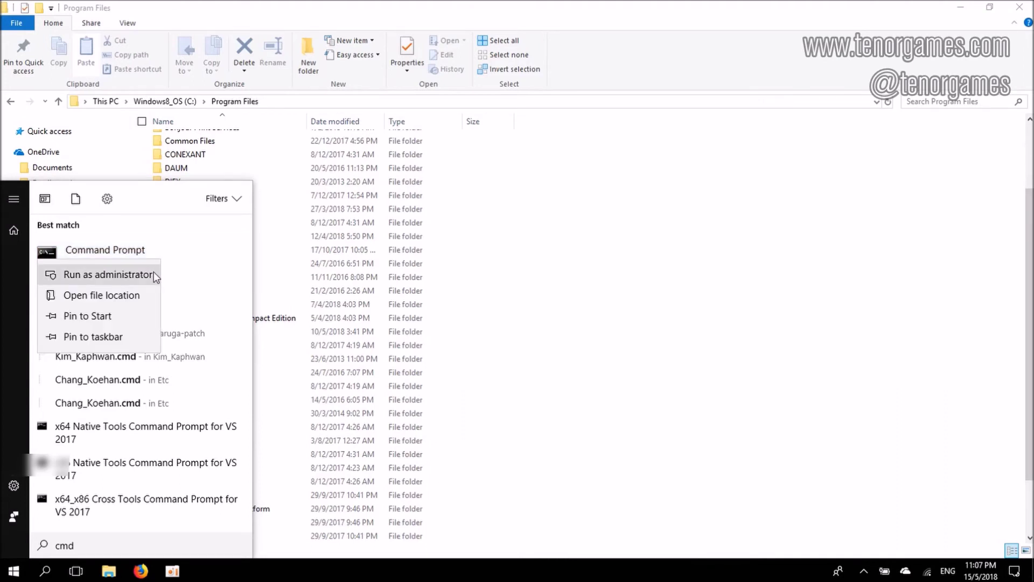
pyautogui.click(108, 274)
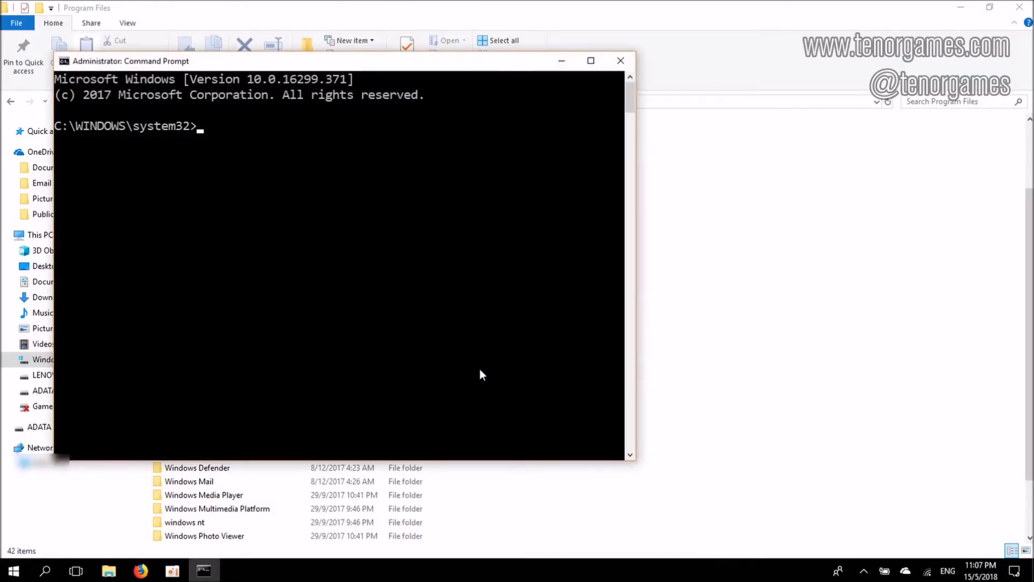
# Run cd "\Program Files" and then dir, confirming 42 directories and no Unity Hub entry.
pyautogui.write('cd \\')
pyautogui.press('BackSpace')
pyautogui.write('"\\Program')
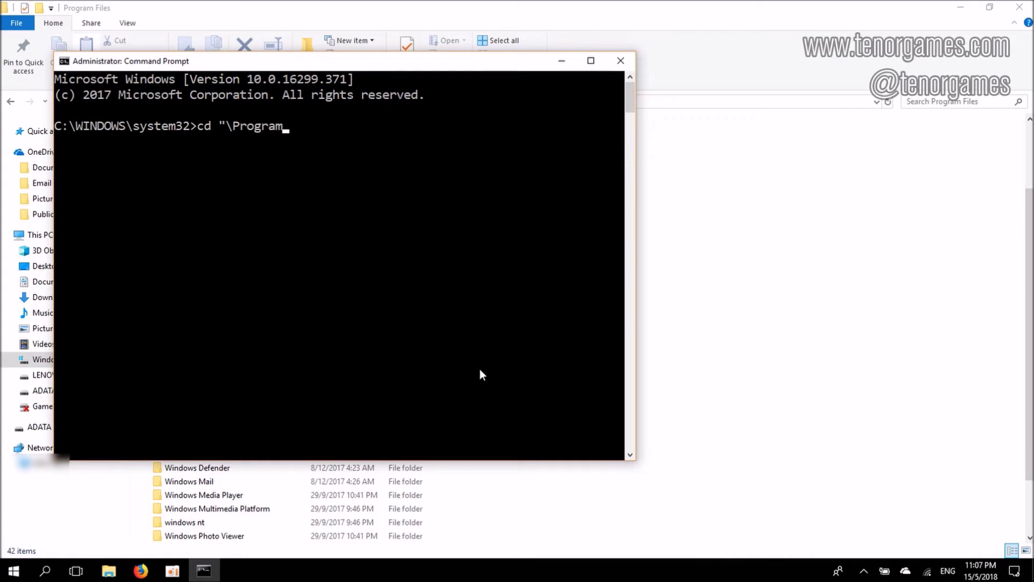
pyautogui.write(' Files"')
pyautogui.press('Return')
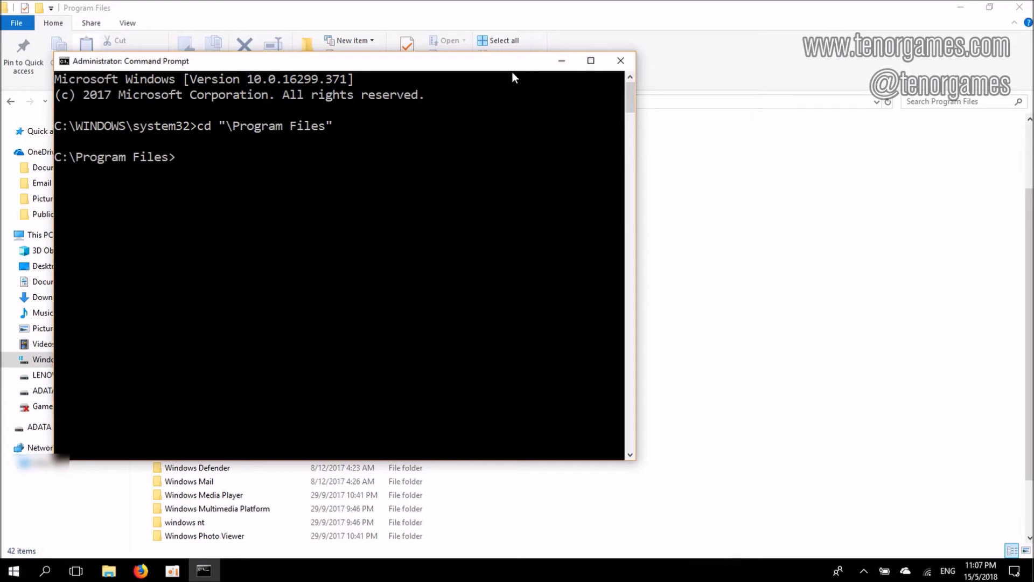
pyautogui.click(707, 98)
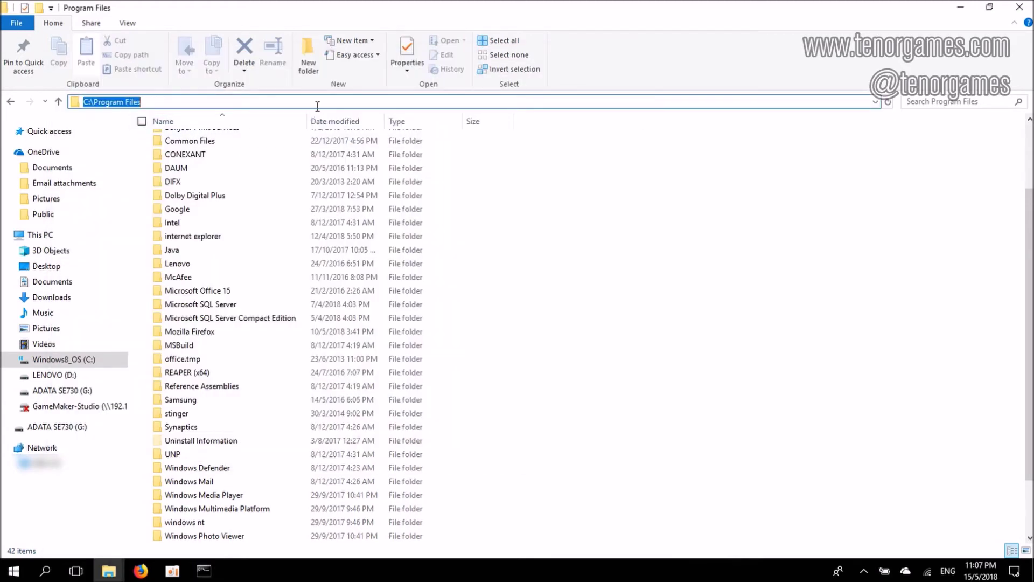
pyautogui.hotkey('alt', 'Tab')
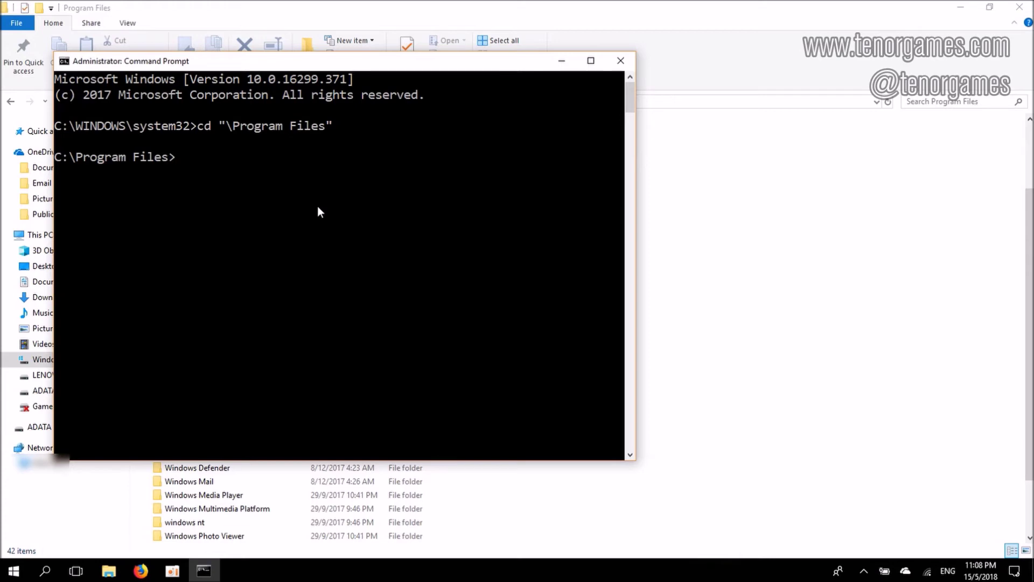
pyautogui.write('dir')
pyautogui.press('Return')
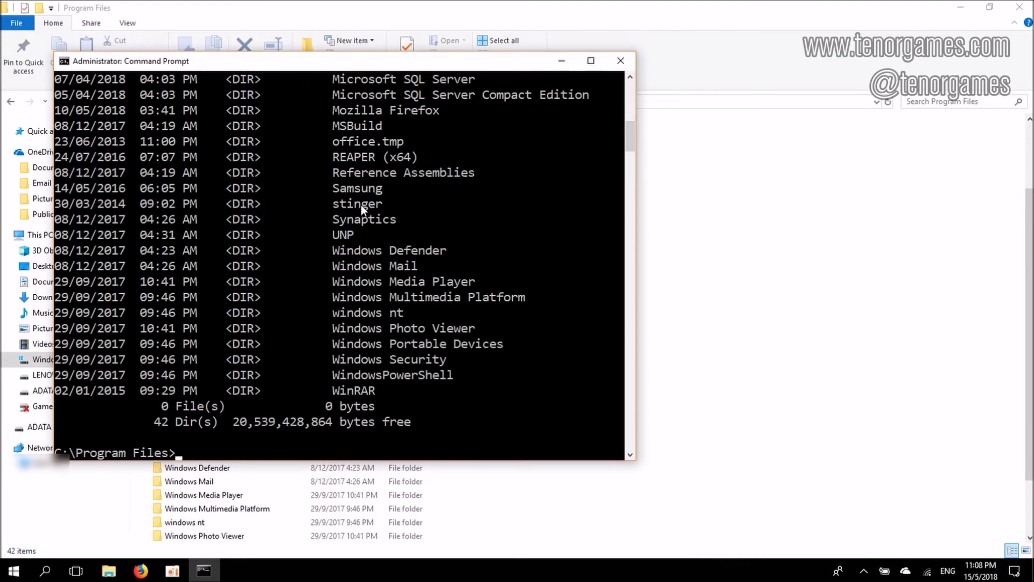
# Shift the console window right and run mklink alone to show its /D, /H, /J syntax.
pyautogui.moveTo(348, 65); pyautogui.dragTo(676, 77)
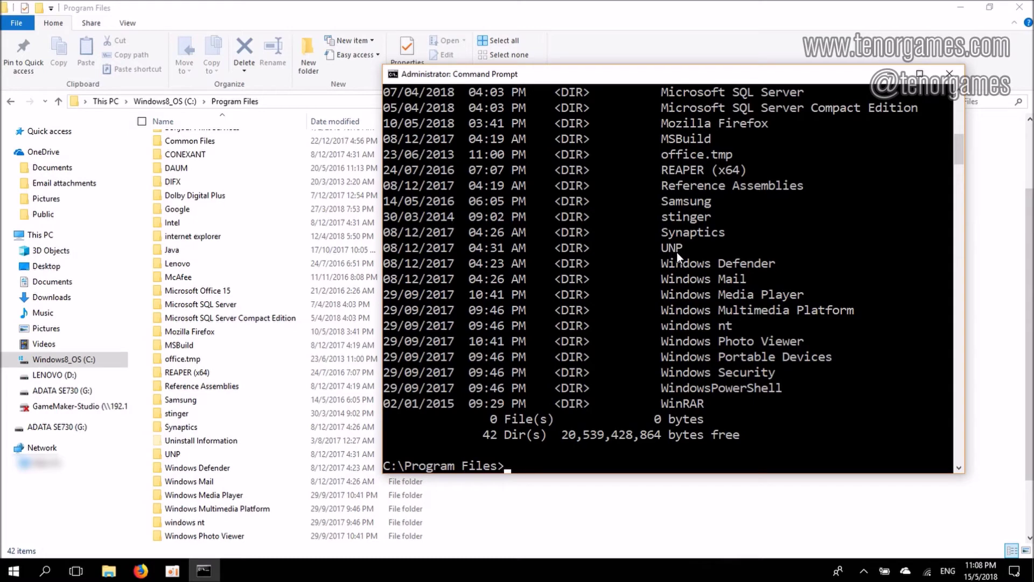
pyautogui.write('mklink')
pyautogui.press('Return')
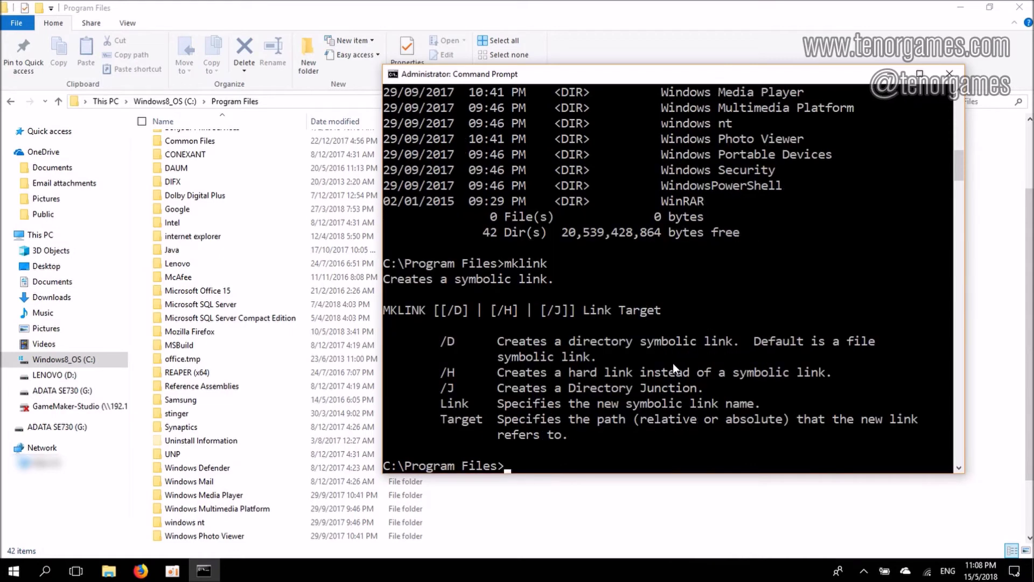